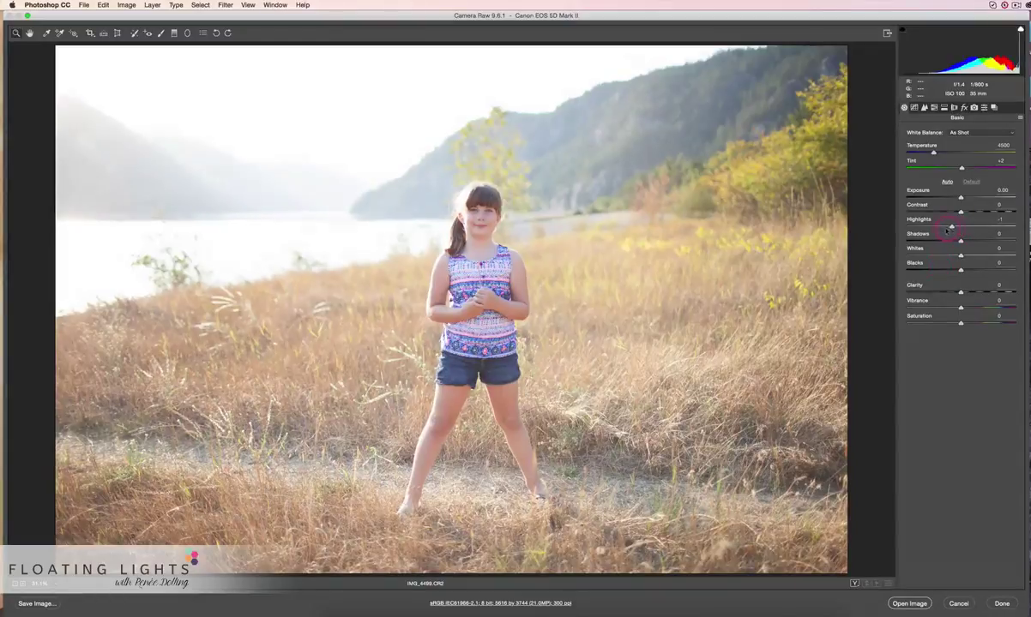
left_click_drag(961, 226, 897, 237)
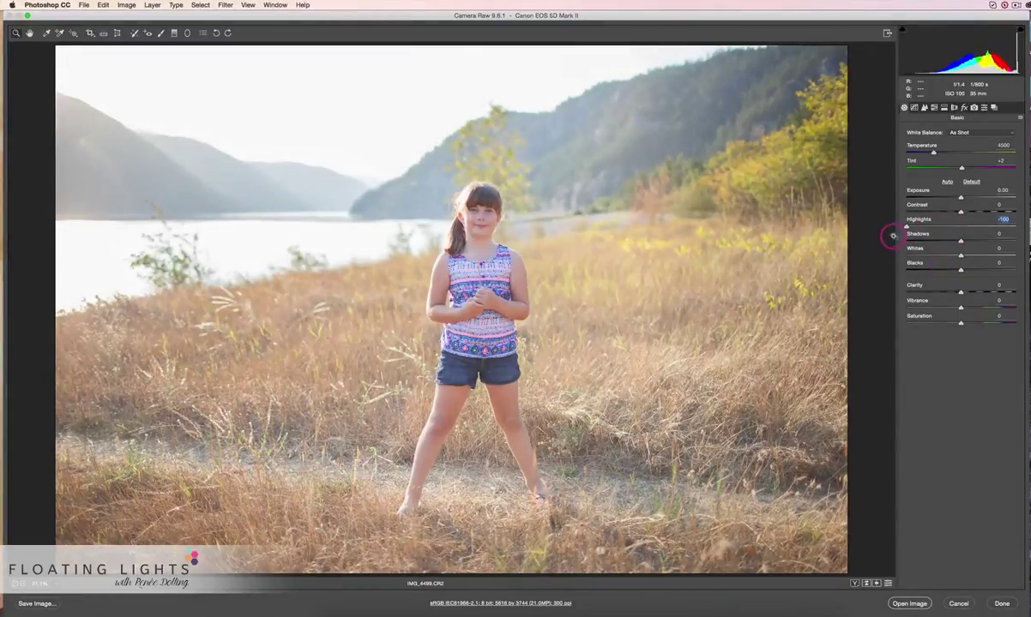
left_click(960, 257)
left_click_drag(959, 257, 976, 292)
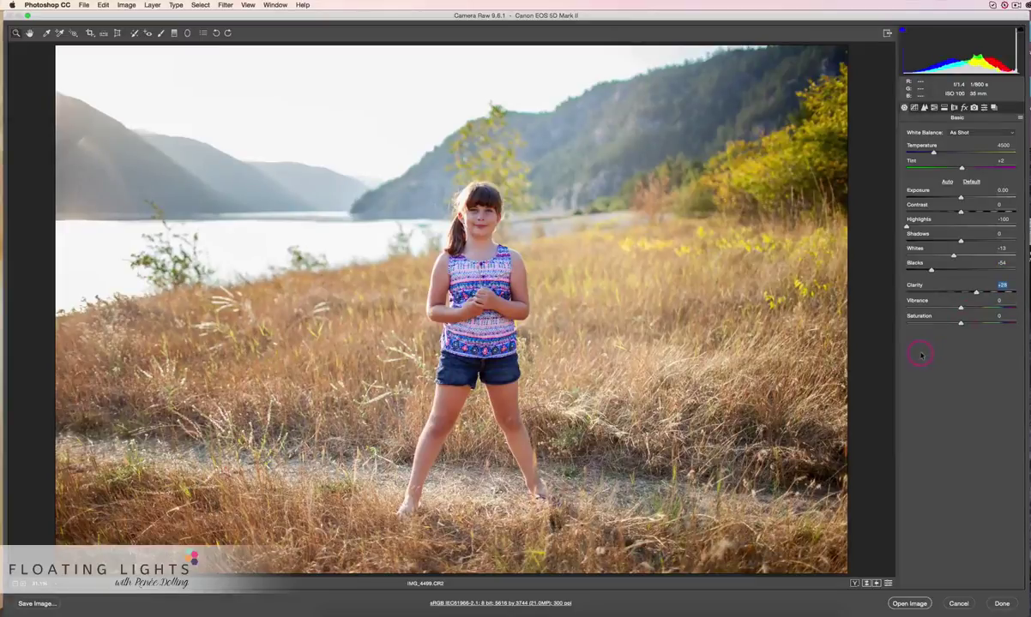
left_click(970, 181)
double_click(976, 293)
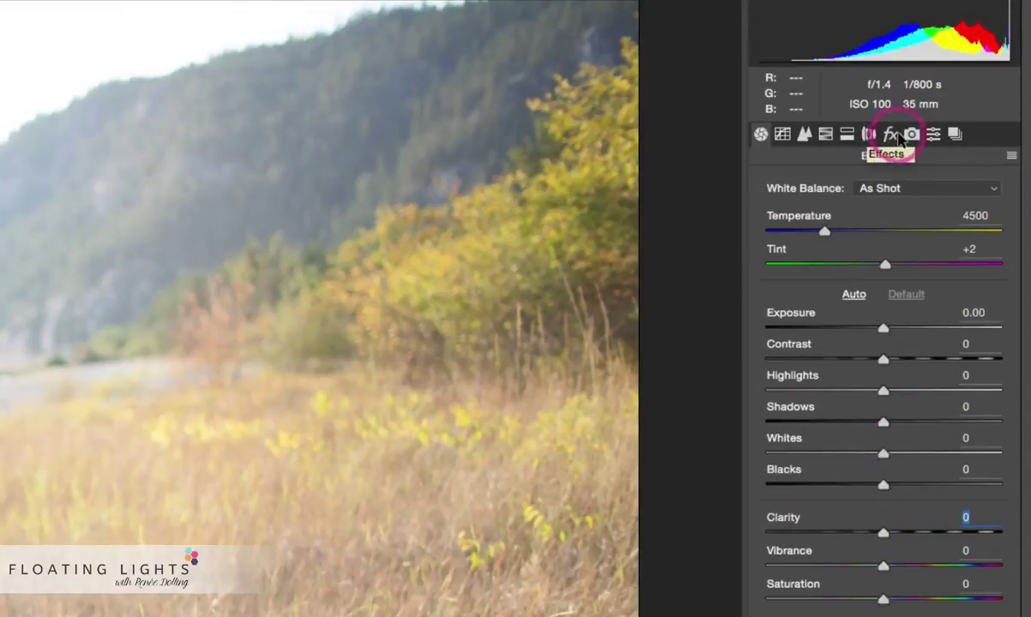
Set the photo's Dehaze amount to +61 and compare the image with and without the haze removal.
left_click(889, 137)
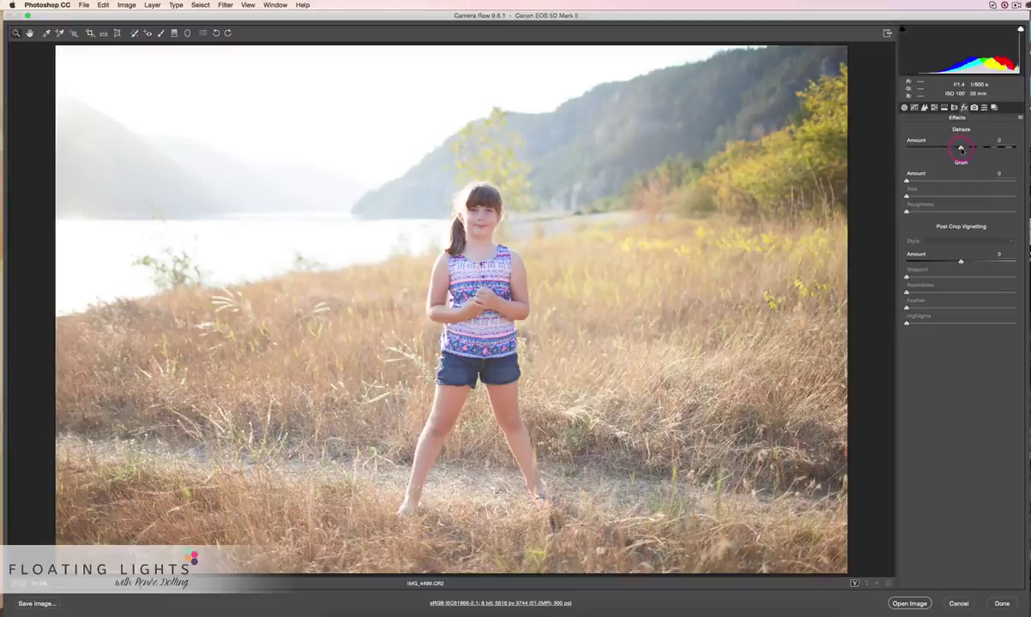
left_click_drag(961, 149, 994, 146)
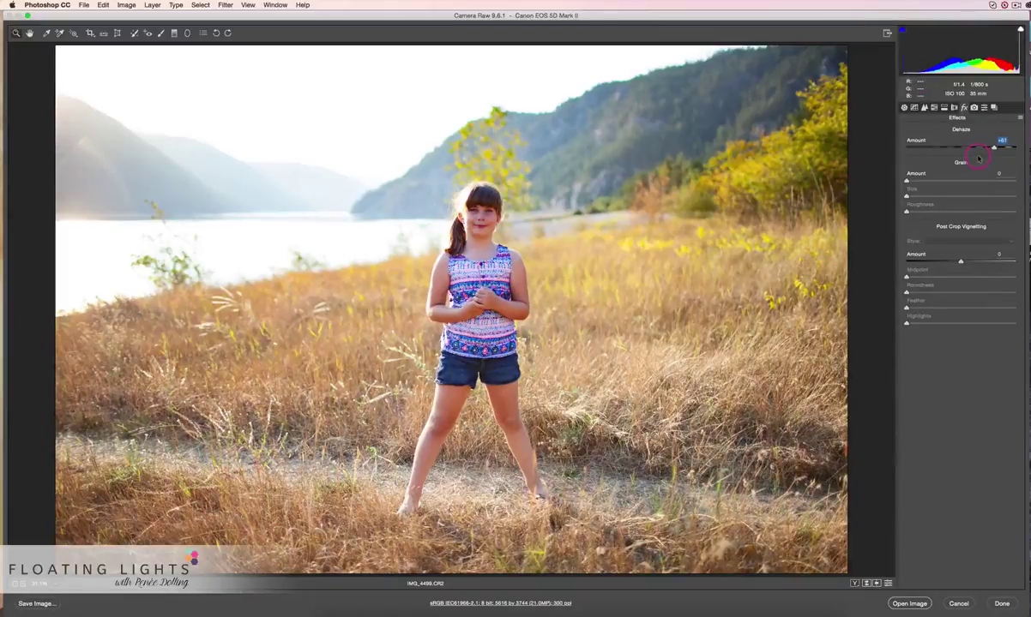
key("super+z")
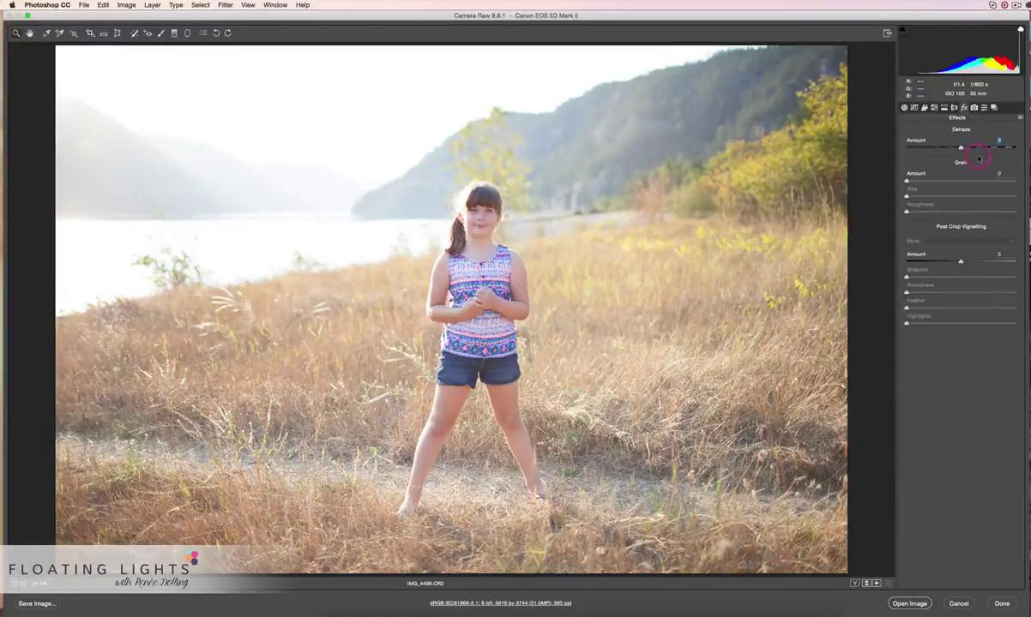
key("super+z")
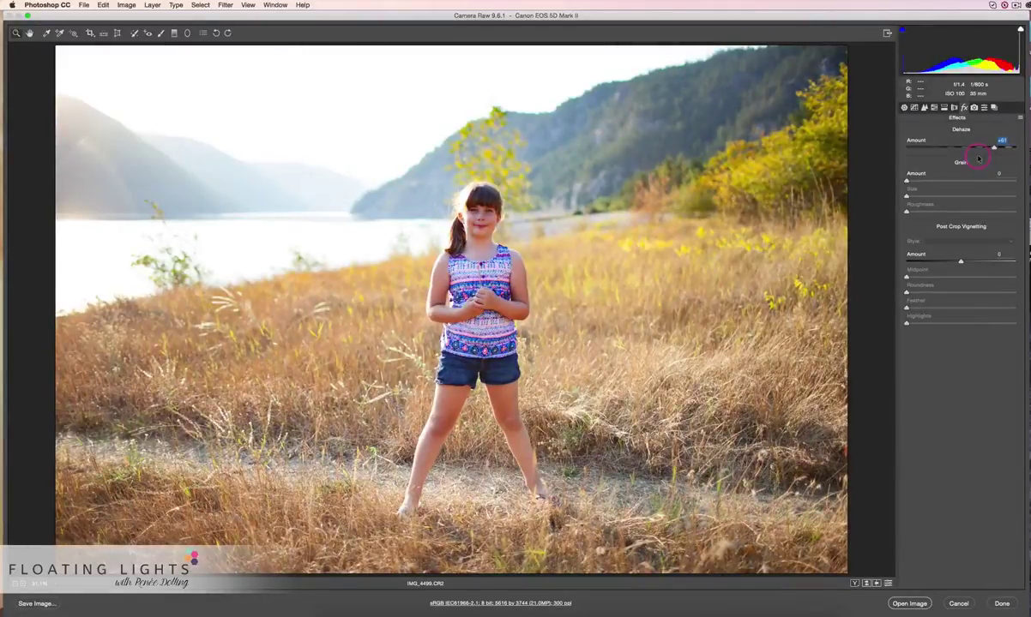
type("0")
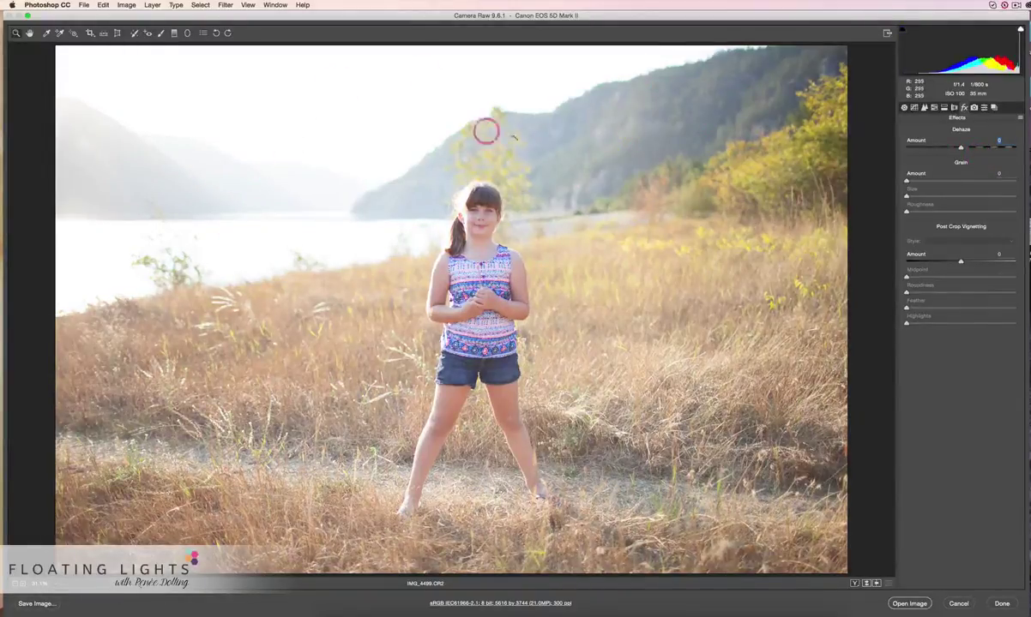
key("super+z")
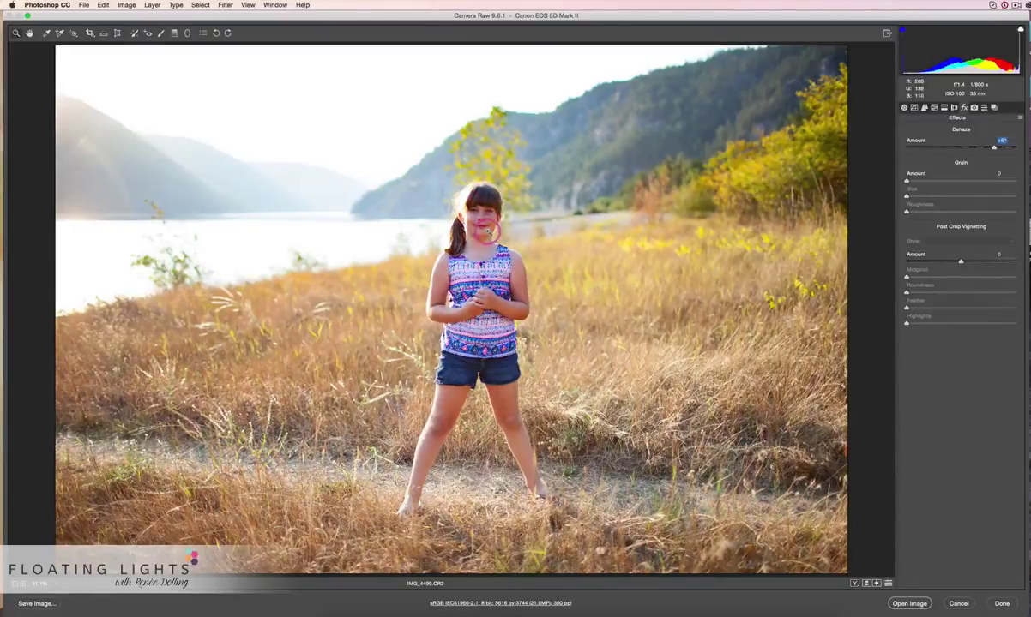
Set the photo's overall Highlights to -71 and Whites to -18, and reset a trial brightening of the Exposure.
left_click(904, 107)
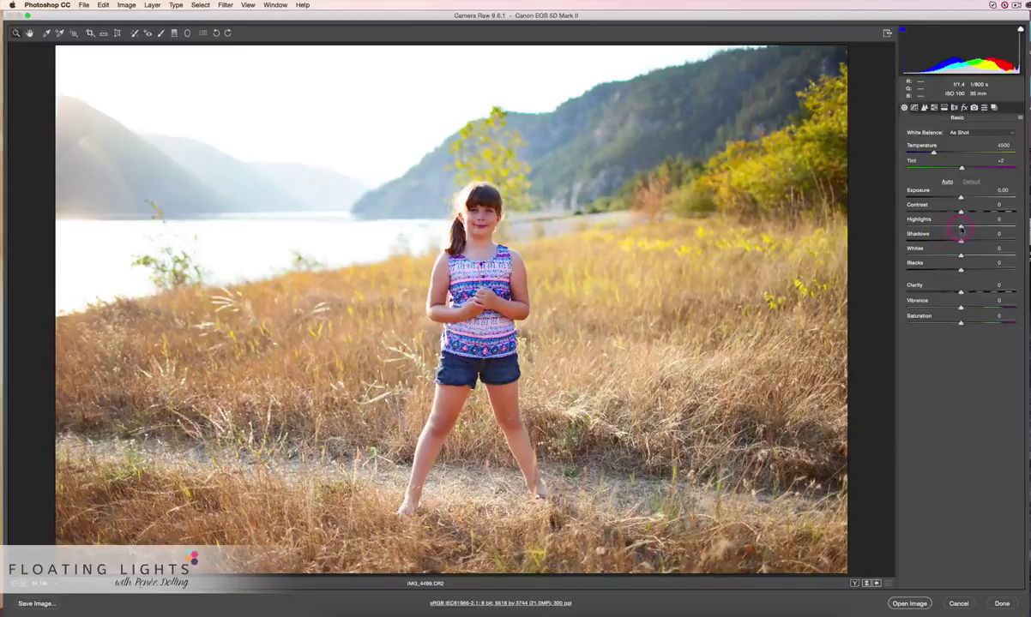
left_click_drag(960, 227, 951, 257)
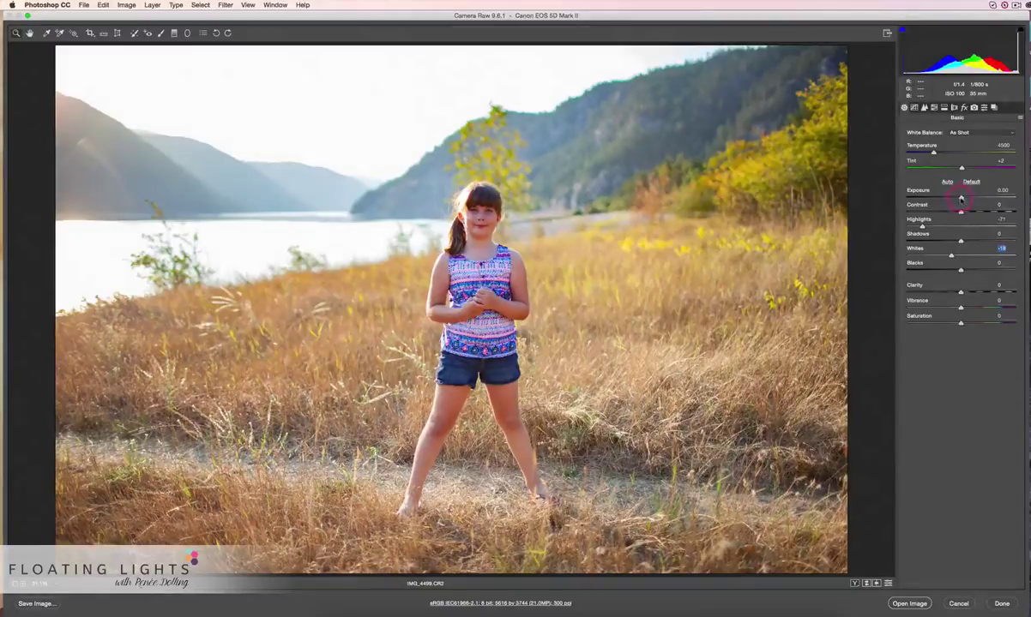
left_click_drag(960, 199, 966, 199)
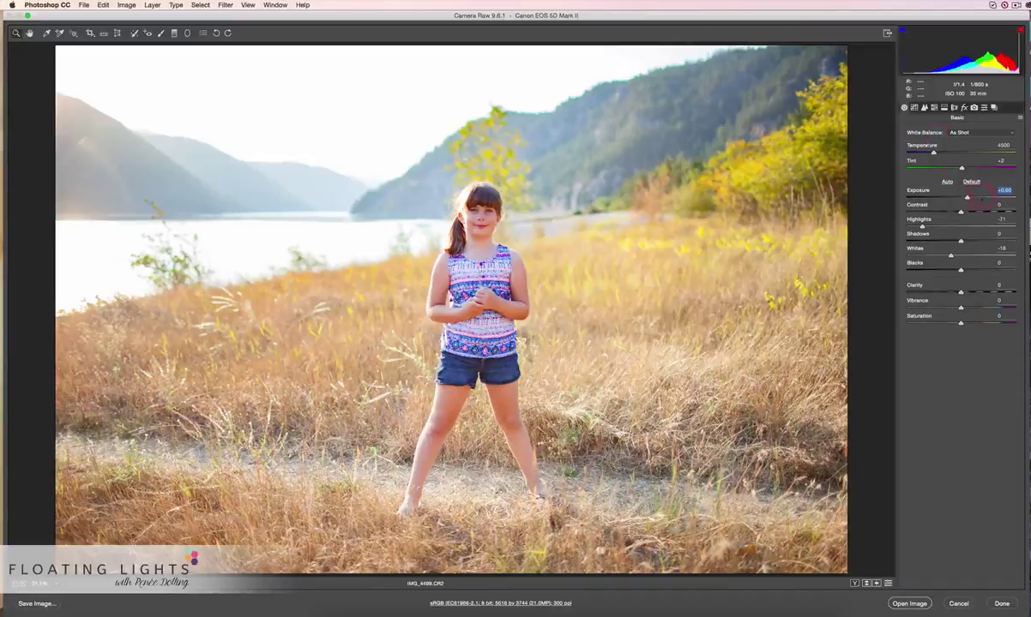
double_click(966, 198)
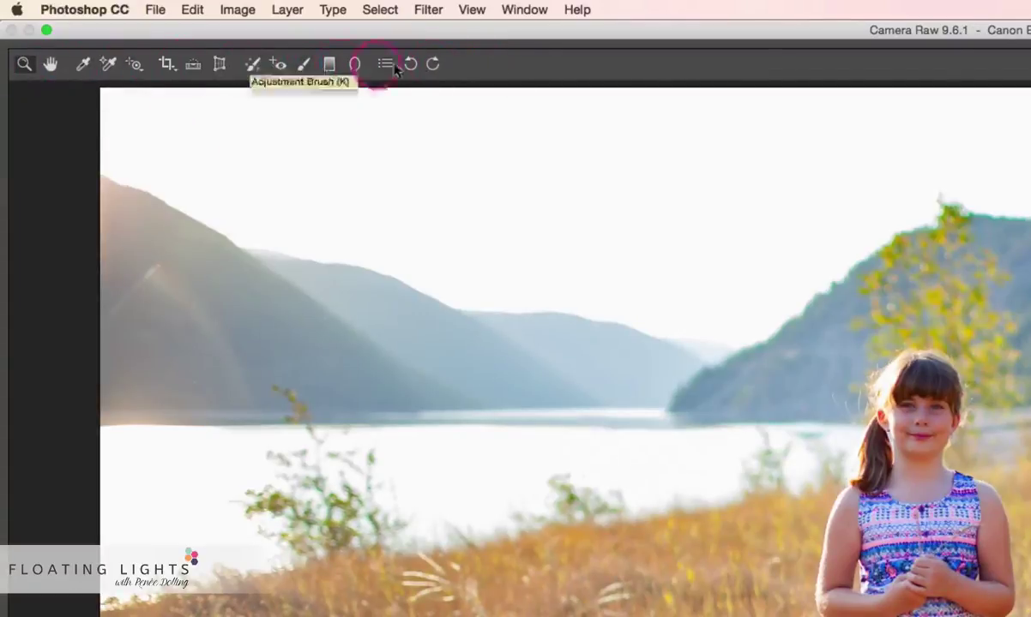
Paint an Adjustment Brush exposure boost with Saturation 0 over the girl and fine-tune its Exposure to +0.70.
left_click(302, 66)
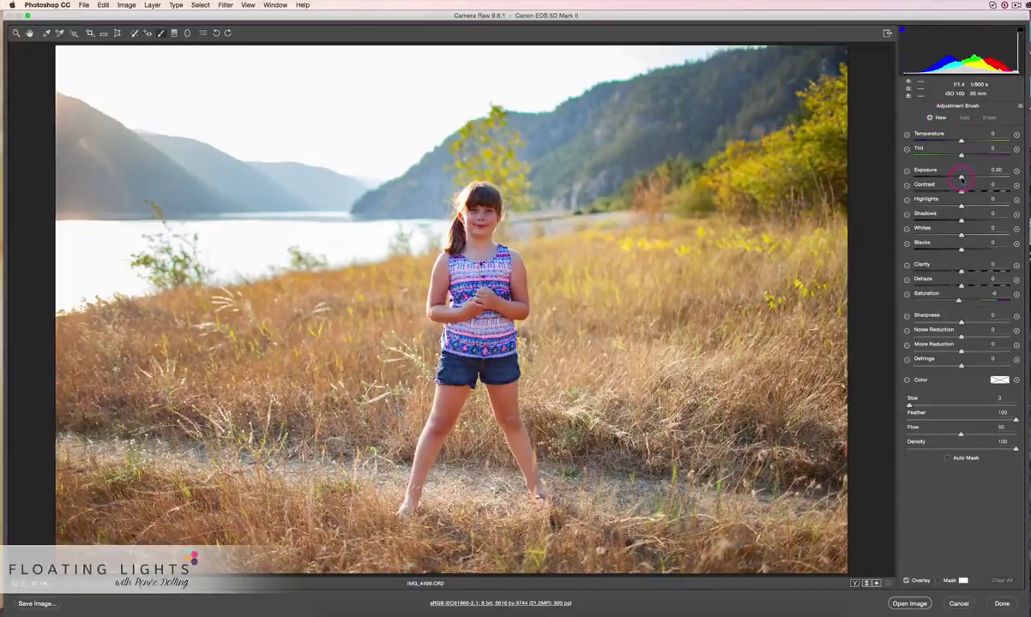
left_click_drag(961, 177, 970, 177)
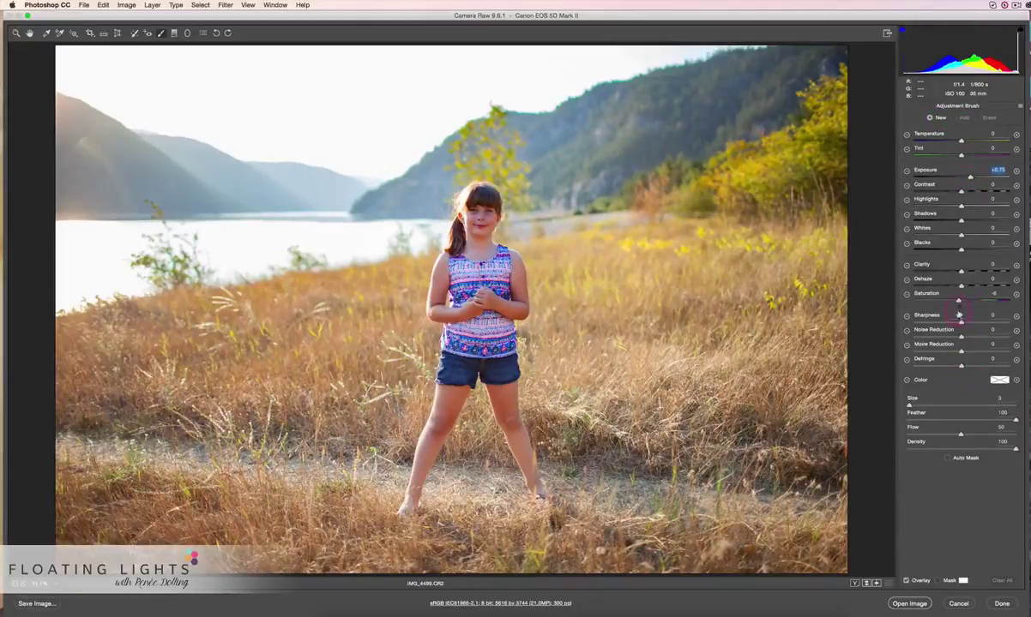
left_click_drag(959, 301, 961, 302)
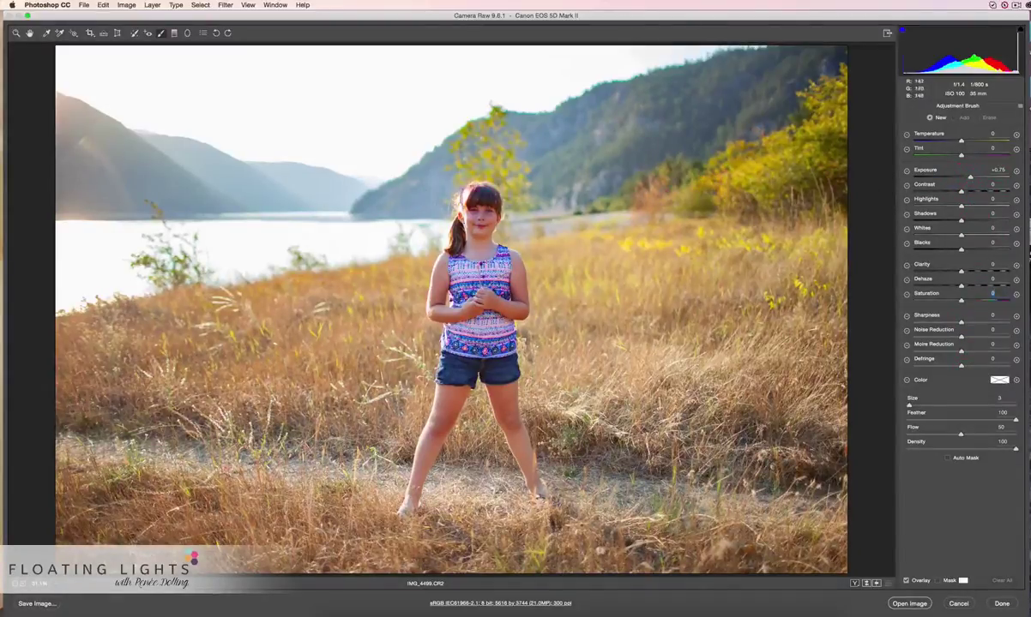
mouse_move(485, 197)
left_mouse_down()
mouse_move(461, 202)
mouse_move(459, 217)
mouse_move(474, 221)
left_mouse_up()
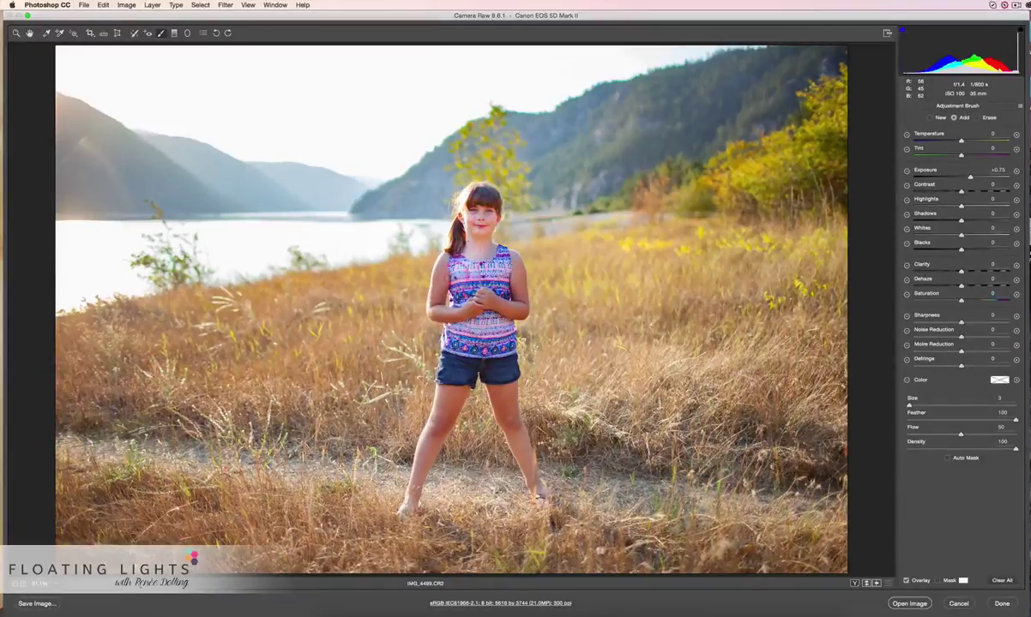
mouse_move(436, 293)
left_mouse_down()
mouse_move(438, 312)
mouse_move(485, 301)
mouse_move(462, 264)
mouse_move(477, 390)
mouse_move(446, 330)
mouse_move(405, 427)
mouse_move(455, 277)
mouse_move(480, 253)
mouse_move(431, 249)
mouse_move(444, 264)
left_mouse_up()
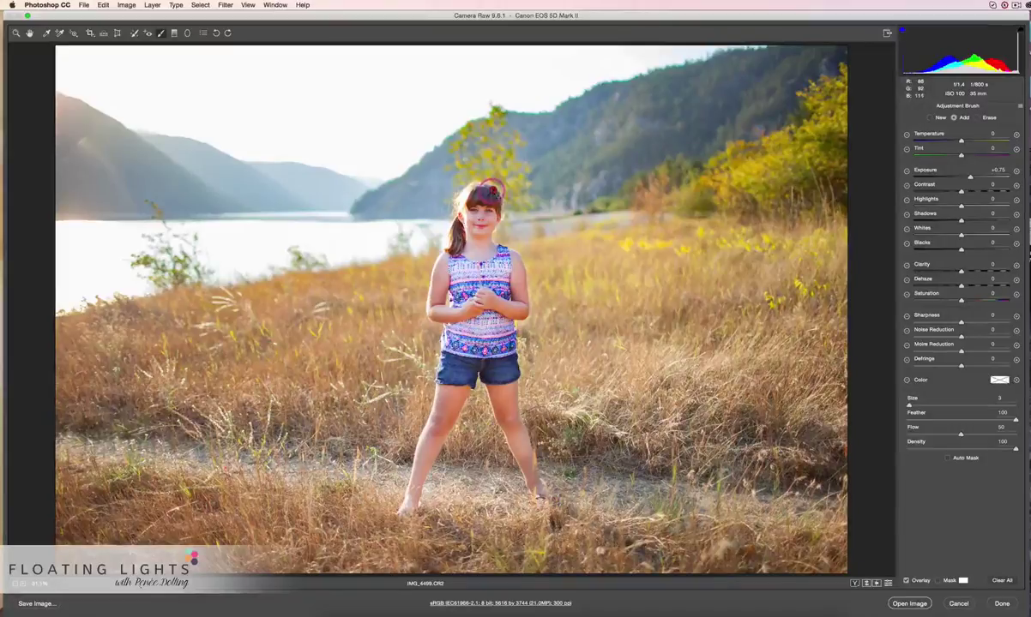
mouse_move(970, 177)
left_mouse_down()
mouse_move(982, 178)
mouse_move(961, 177)
mouse_move(972, 177)
left_mouse_up()
left_click_drag(971, 178, 969, 177)
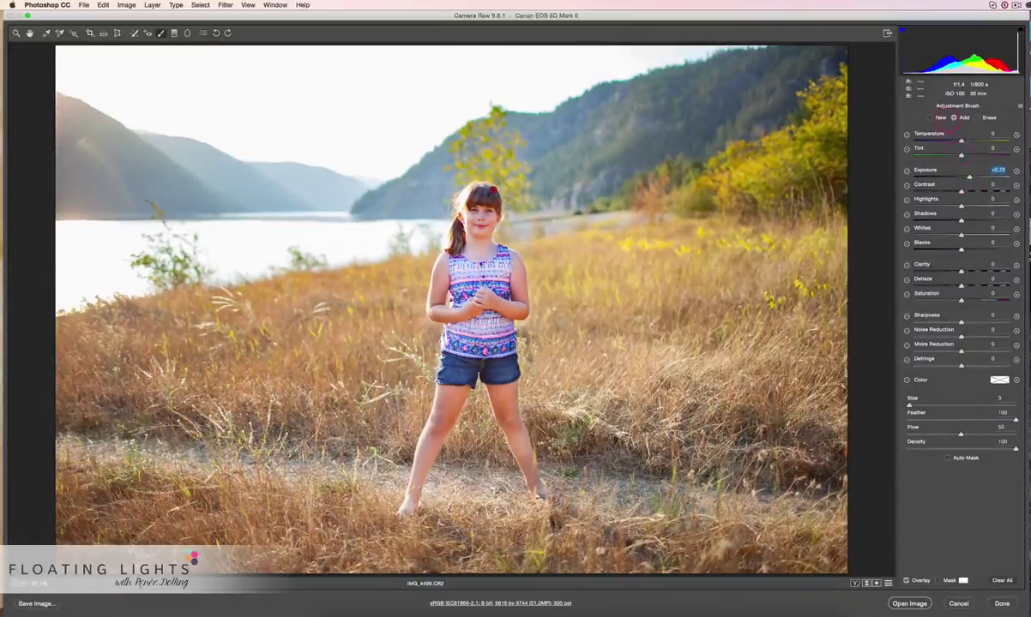
Brush a new local adjustment with Exposure 0 and Saturation -13 over the girl's skin, and compare before and after.
left_click(941, 117)
double_click(969, 177)
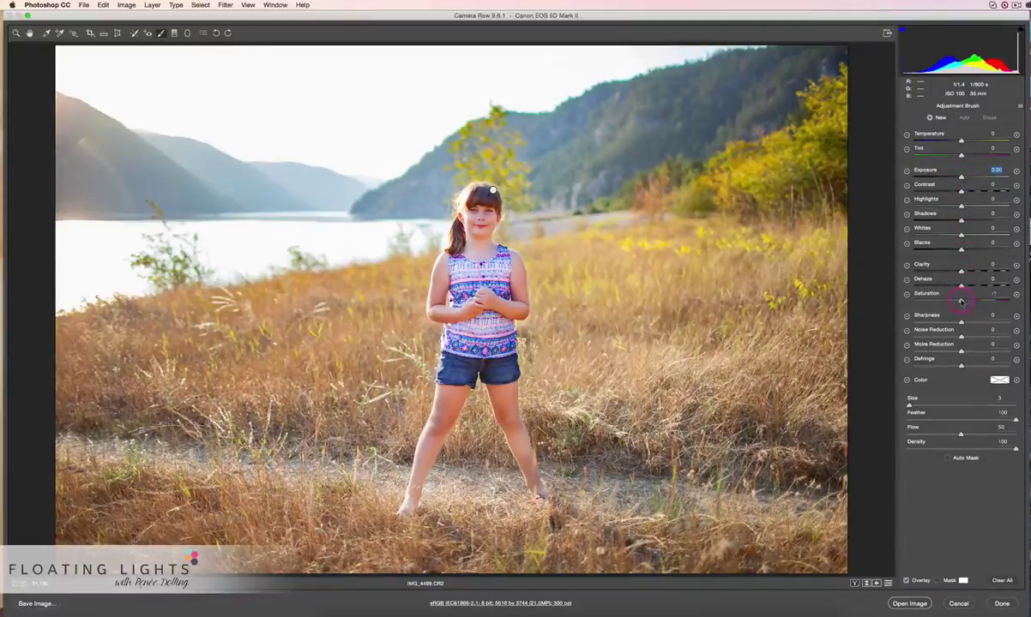
left_click_drag(956, 302, 955, 300)
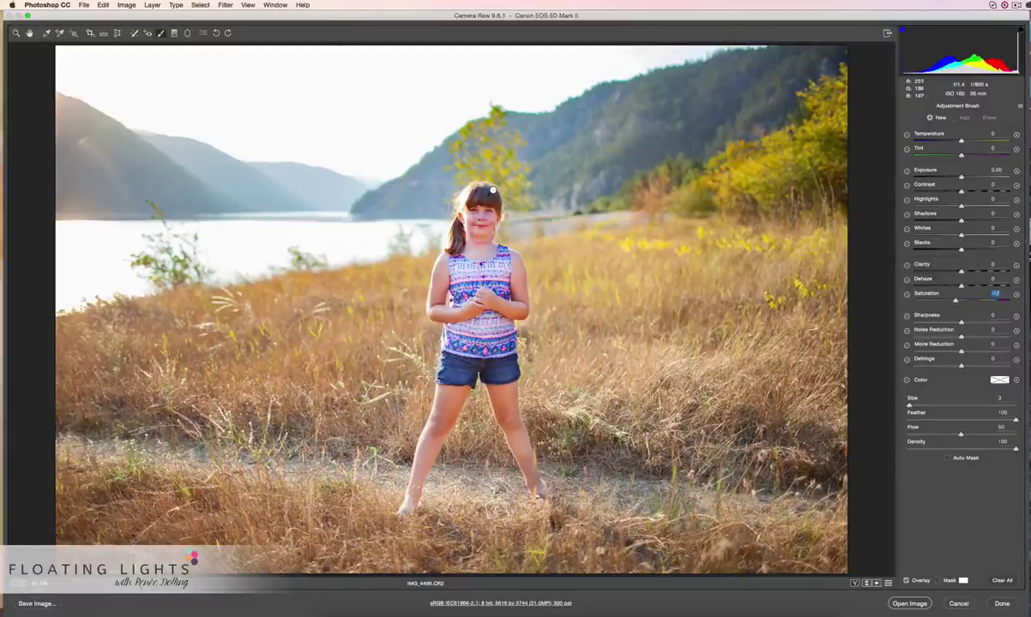
mouse_move(482, 225)
left_mouse_down()
mouse_move(477, 211)
mouse_move(485, 228)
mouse_move(476, 252)
mouse_move(520, 274)
mouse_move(525, 317)
mouse_move(445, 314)
mouse_move(480, 305)
left_mouse_up()
mouse_move(456, 395)
left_mouse_down()
mouse_move(447, 435)
mouse_move(434, 424)
mouse_move(407, 505)
left_mouse_up()
left_click_drag(489, 394, 542, 493)
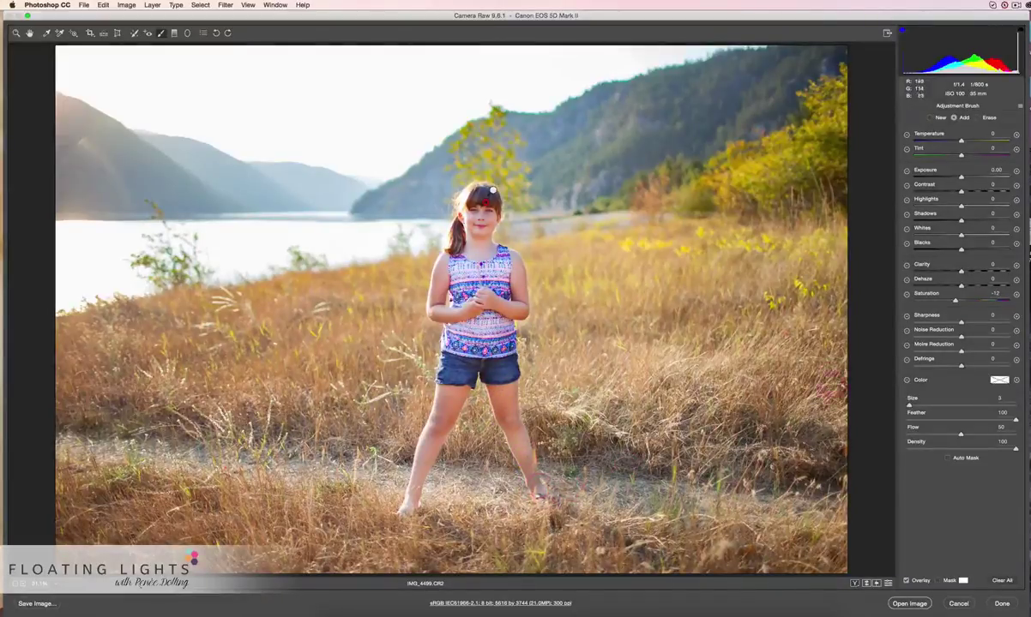
left_click_drag(491, 225, 483, 234)
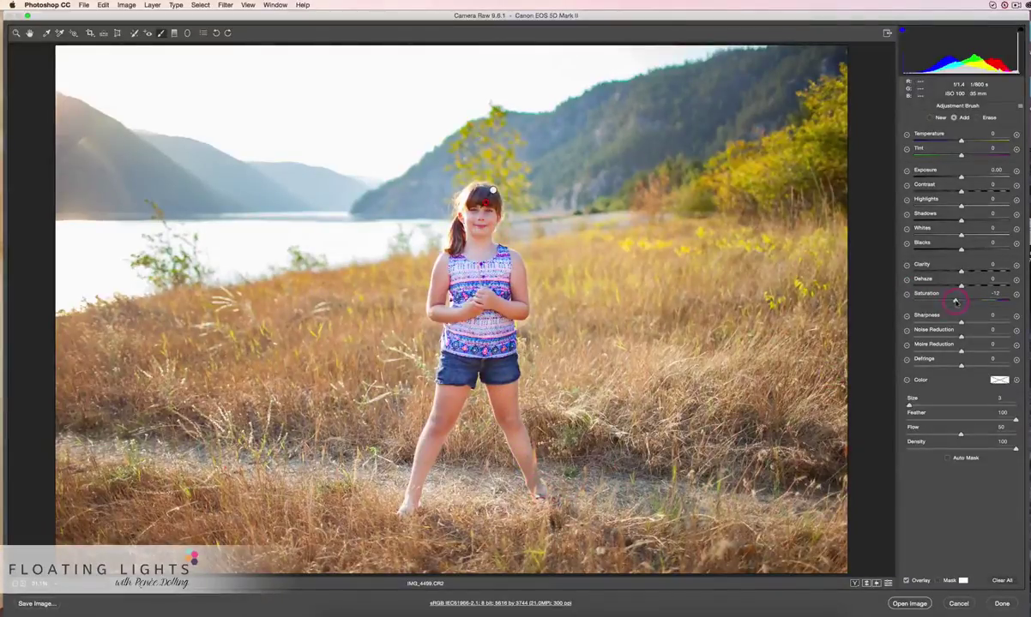
left_click_drag(955, 302, 948, 302)
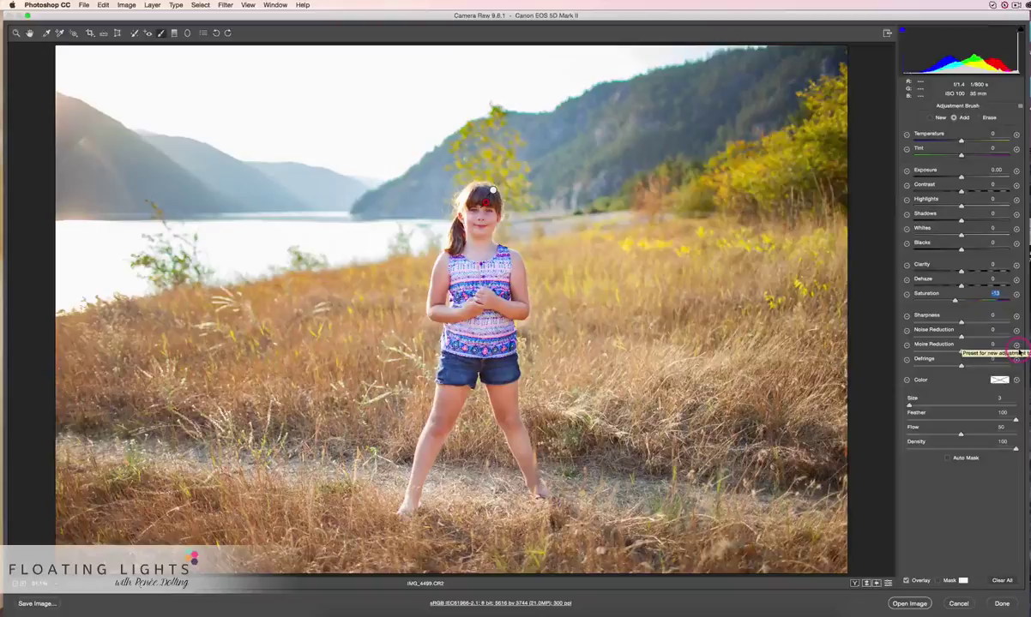
key("p")
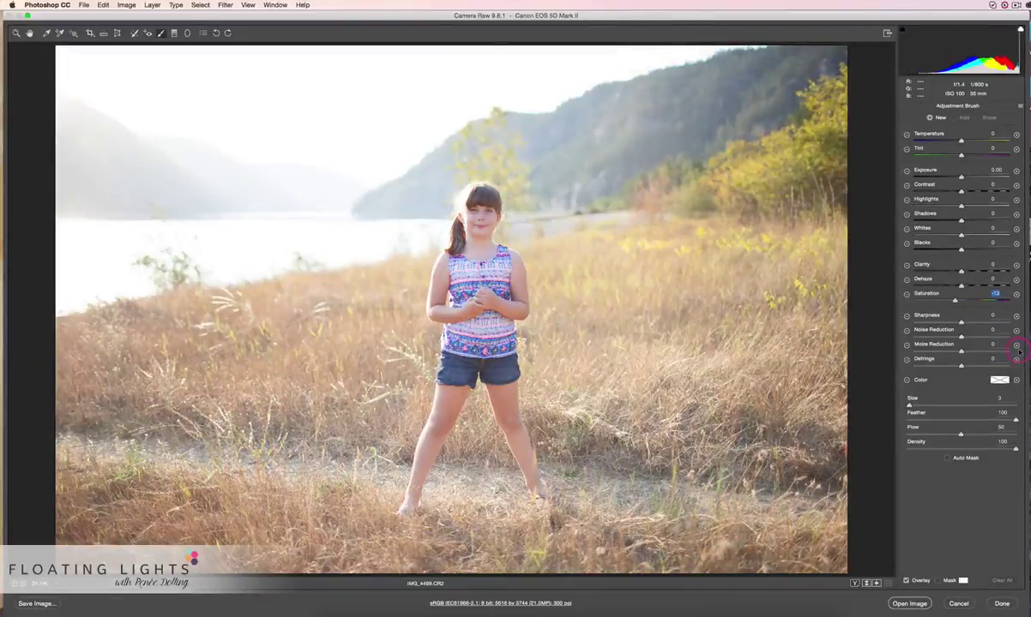
key("ctrl+z")
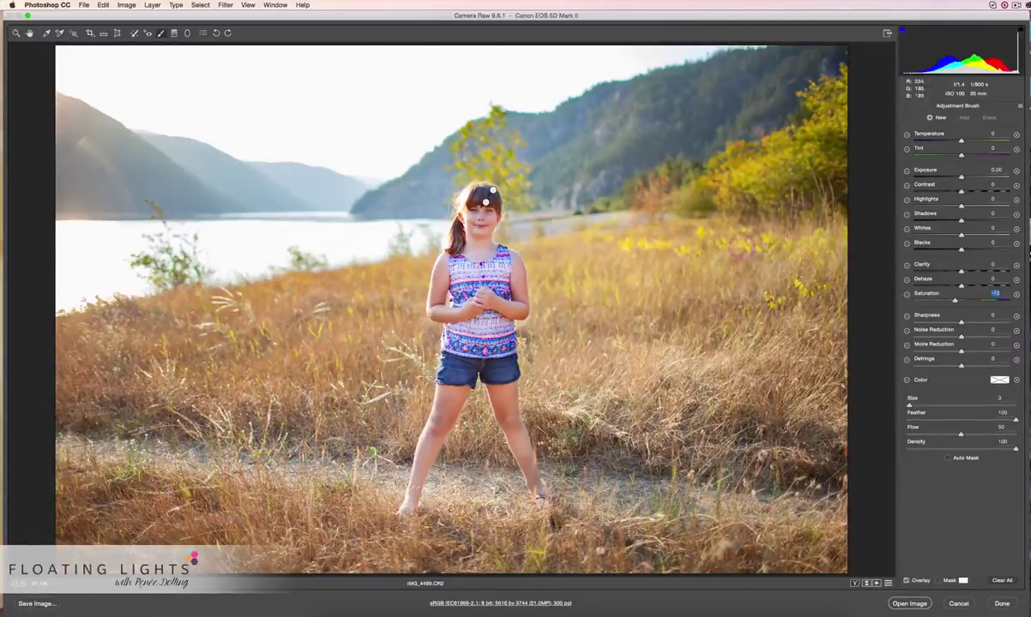
Brush a new adjustment with Saturation -13 over the background grass and hillside using brush size 24, and reduce the size to 16.
key("[")
key("bracketright")
key("bracketright")
key("bracketright")
key("bracketright")
key("bracketright")
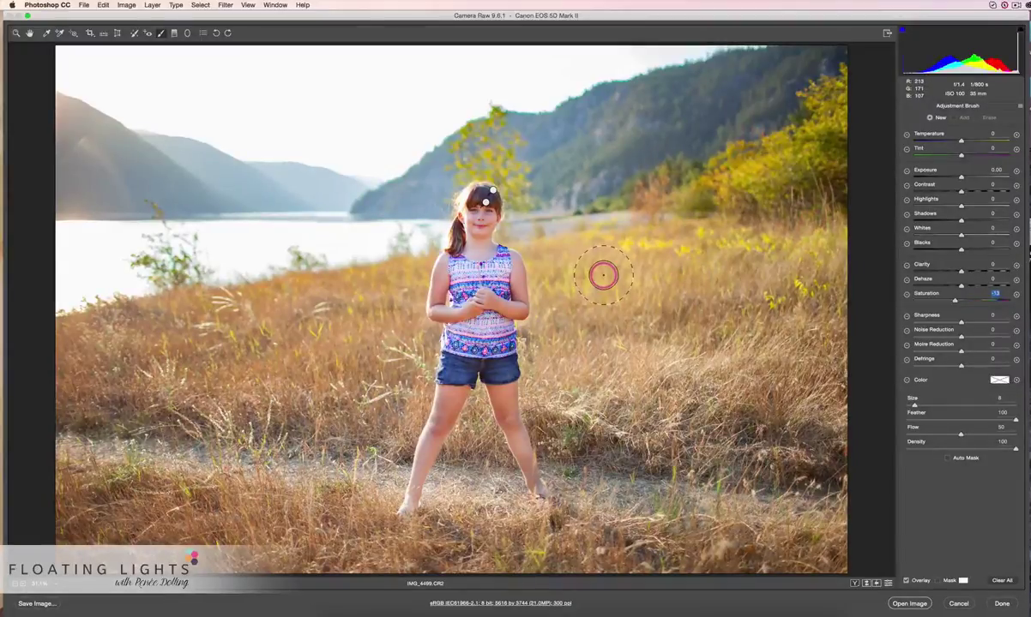
left_click_drag(914, 405, 933, 405)
mouse_move(690, 254)
left_mouse_down()
mouse_move(753, 170)
mouse_move(799, 156)
left_mouse_up()
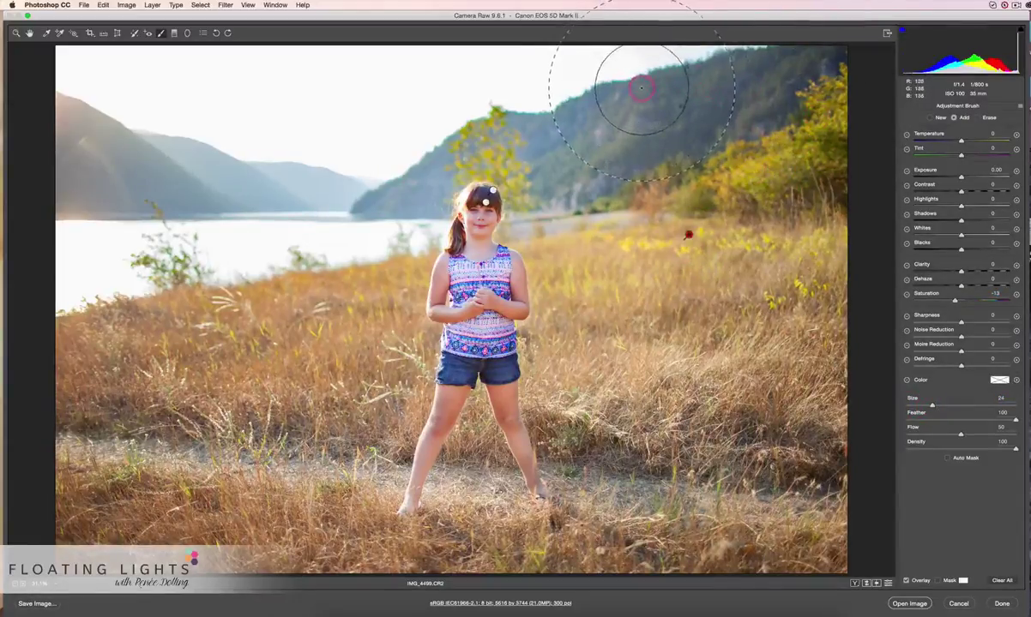
key("bracketleft")
key("bracketleft")
key("bracketleft")
key("bracketleft")
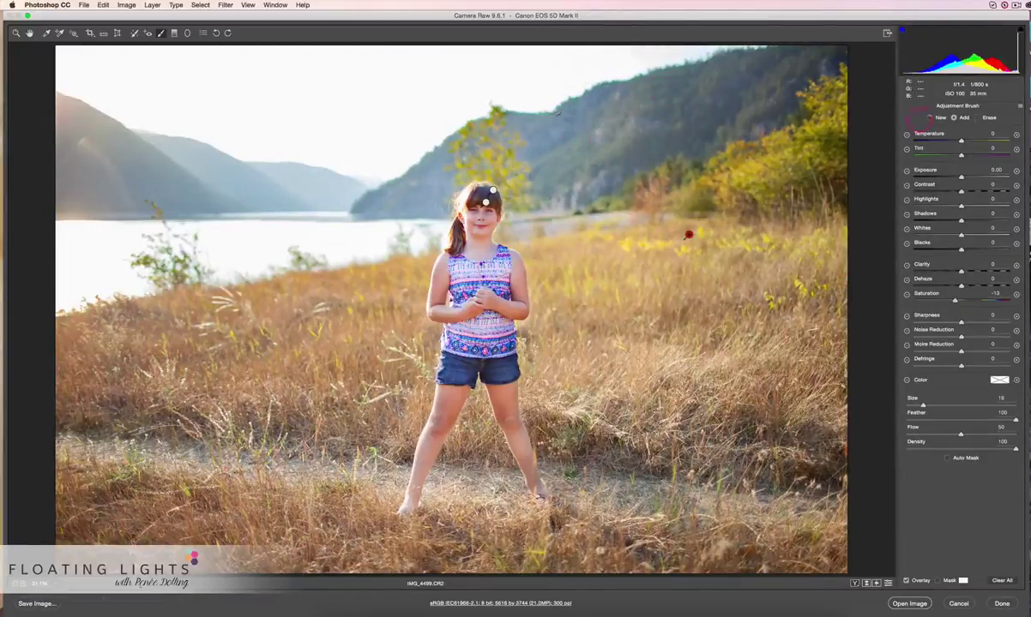
Leave the Adjustment Brush and compare the edited photo with the original version.
left_click(18, 34)
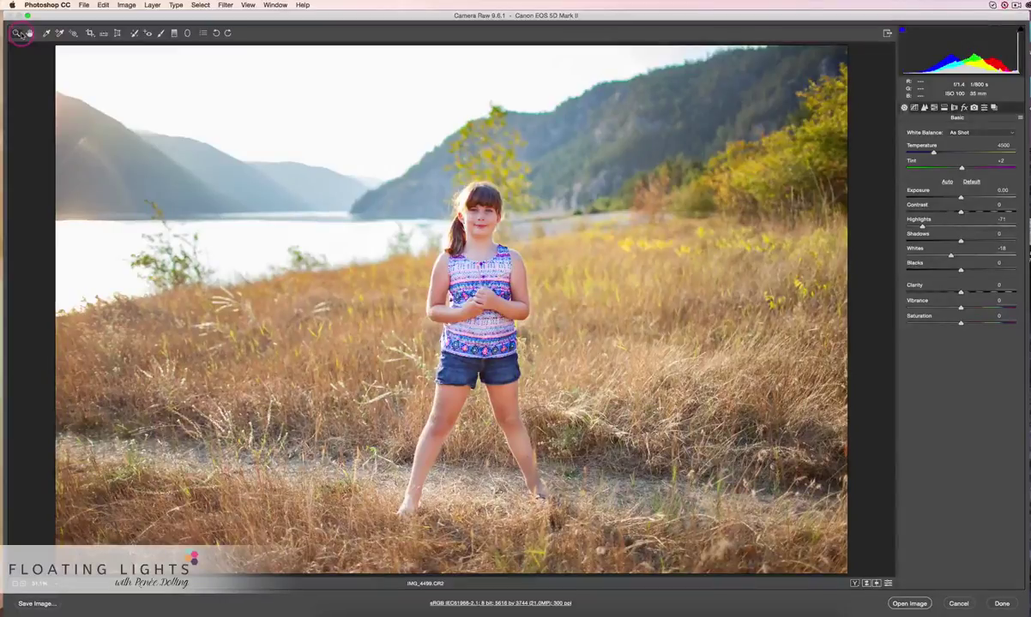
key("p")
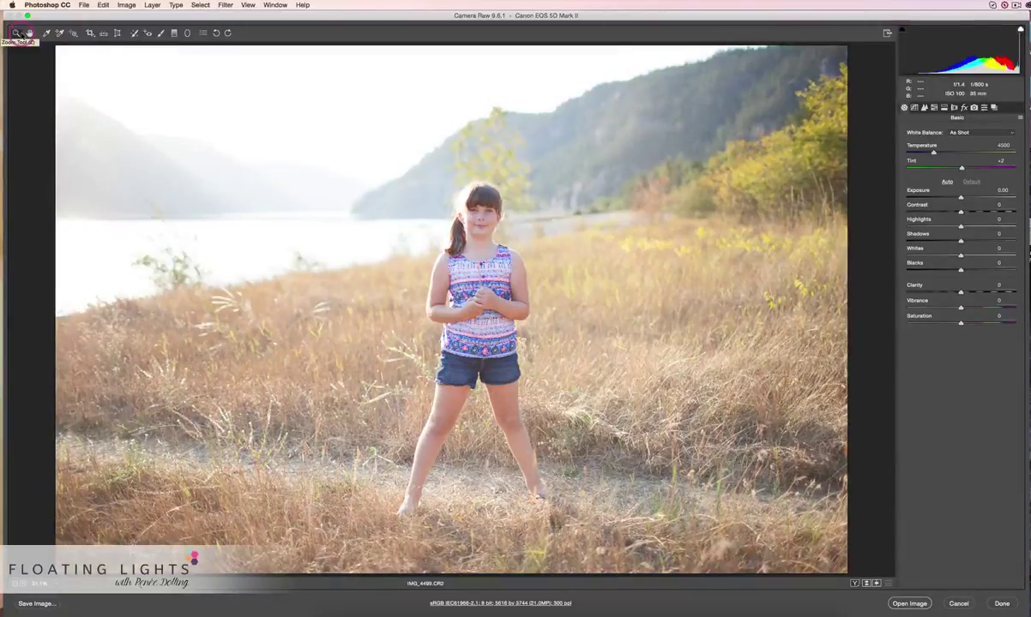
key("super+z")
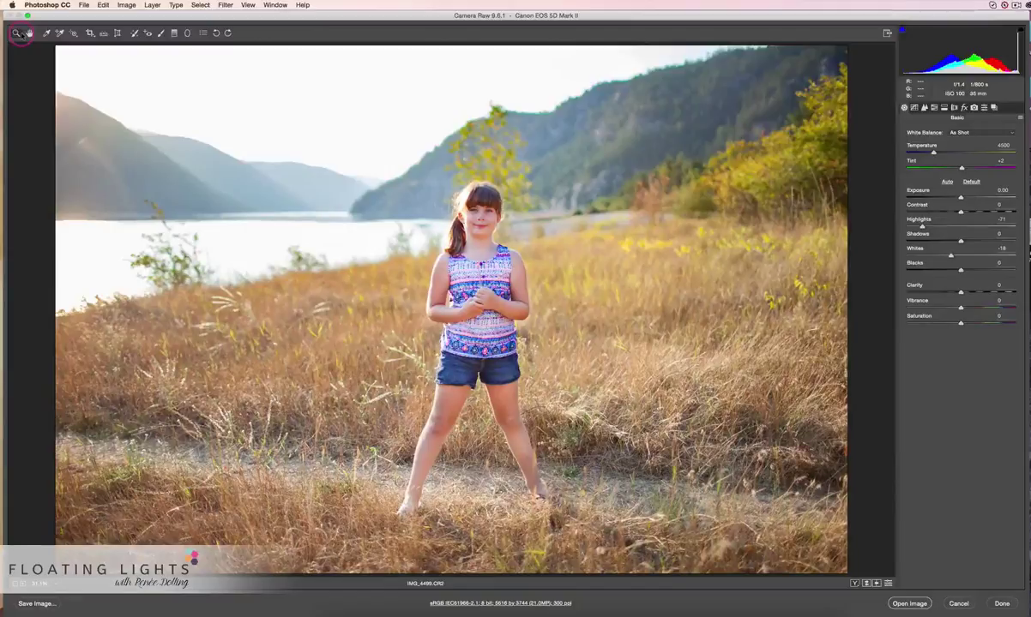
key("super+z")
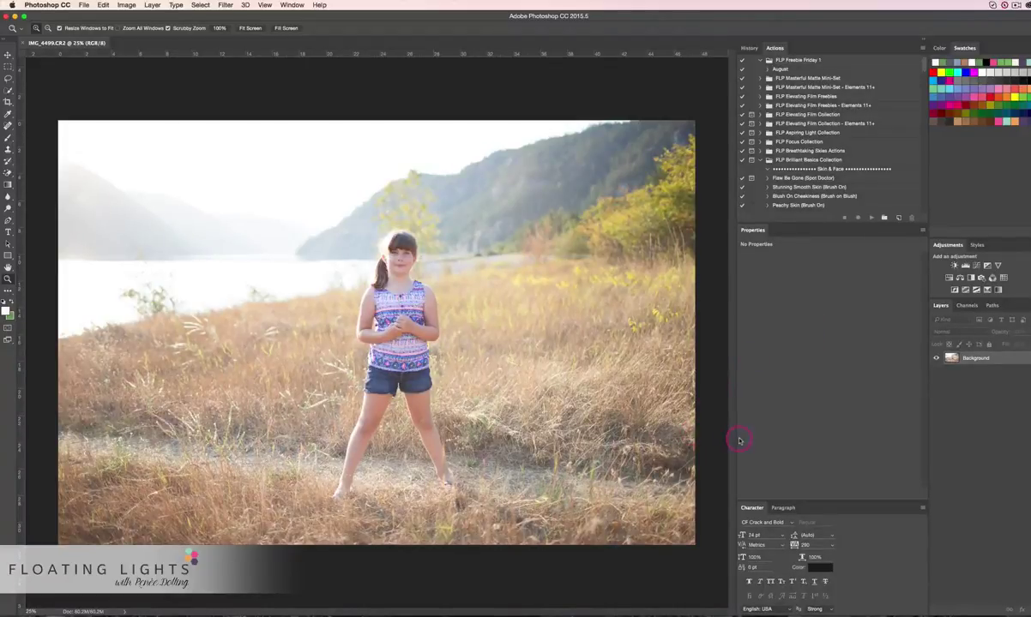
Convert the Background layer to a smart object and apply the Camera Raw Filter to it with a Dehaze amount of +53.
right_click(998, 363)
left_click(1015, 418)
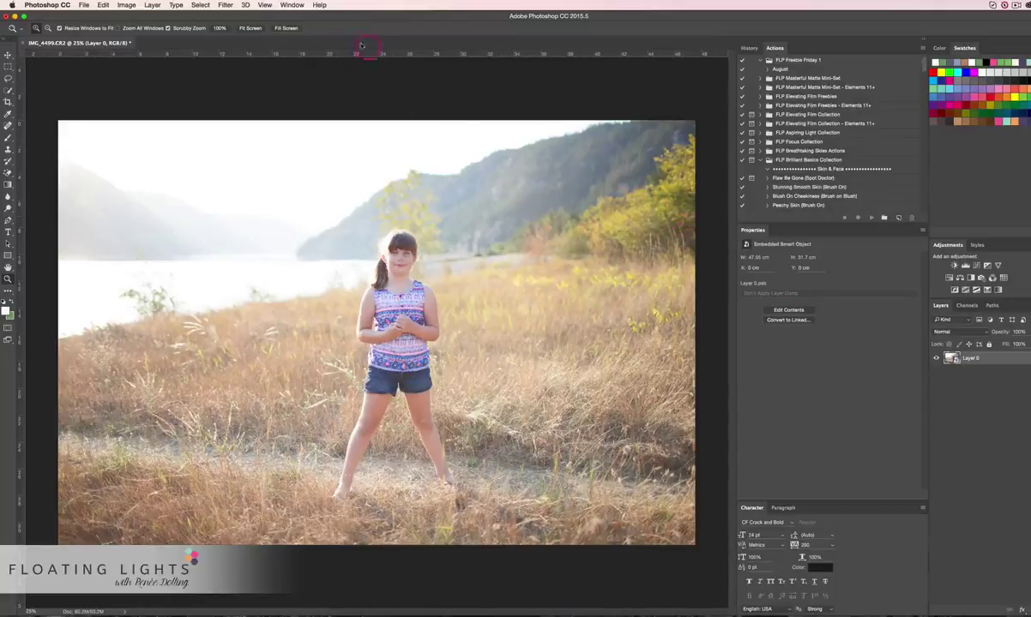
left_click(224, 5)
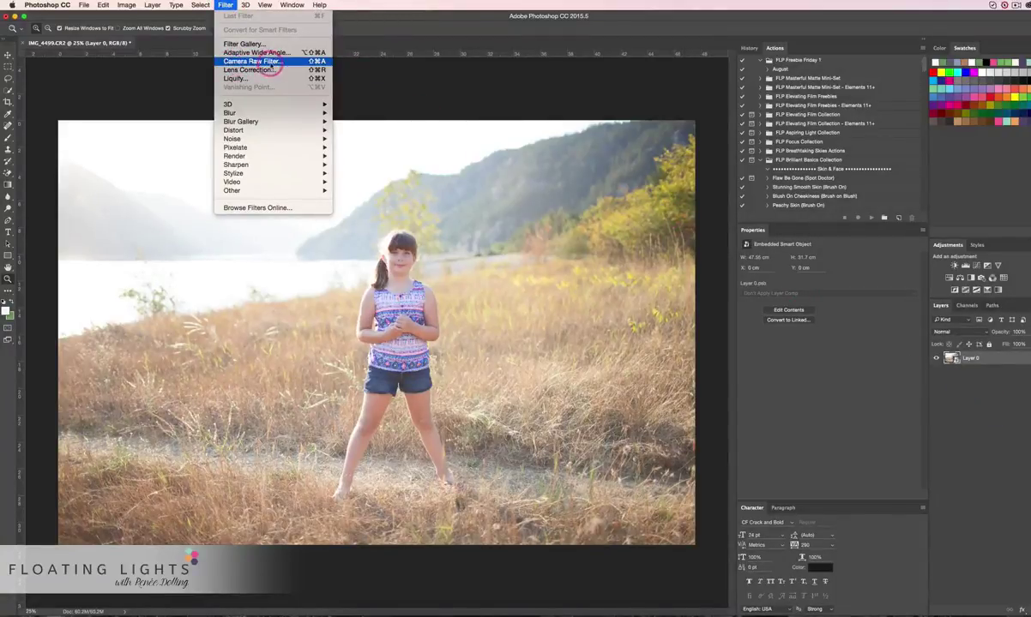
left_click(269, 62)
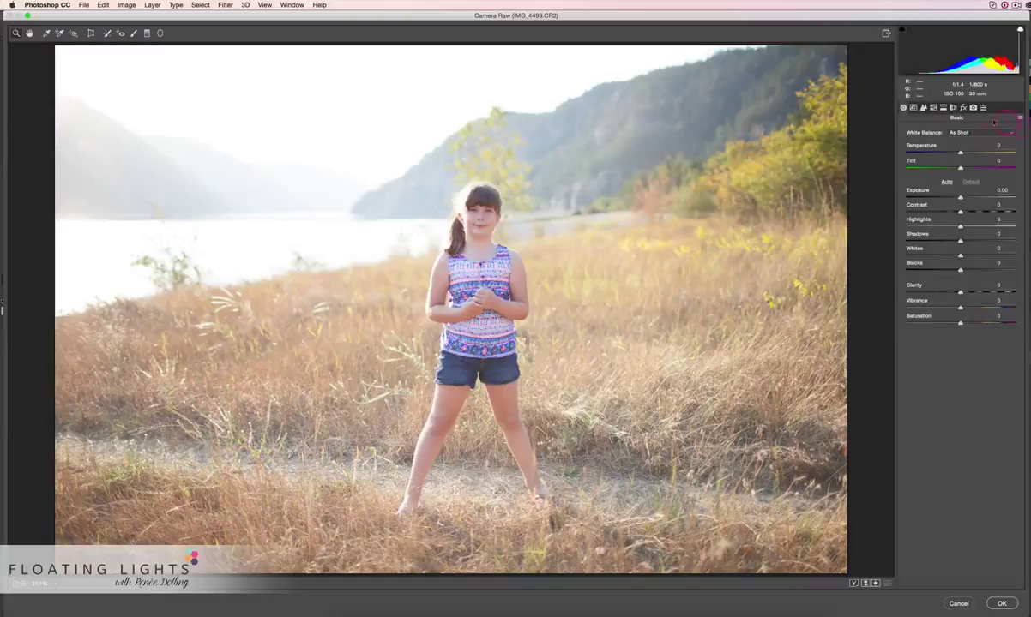
left_click(962, 107)
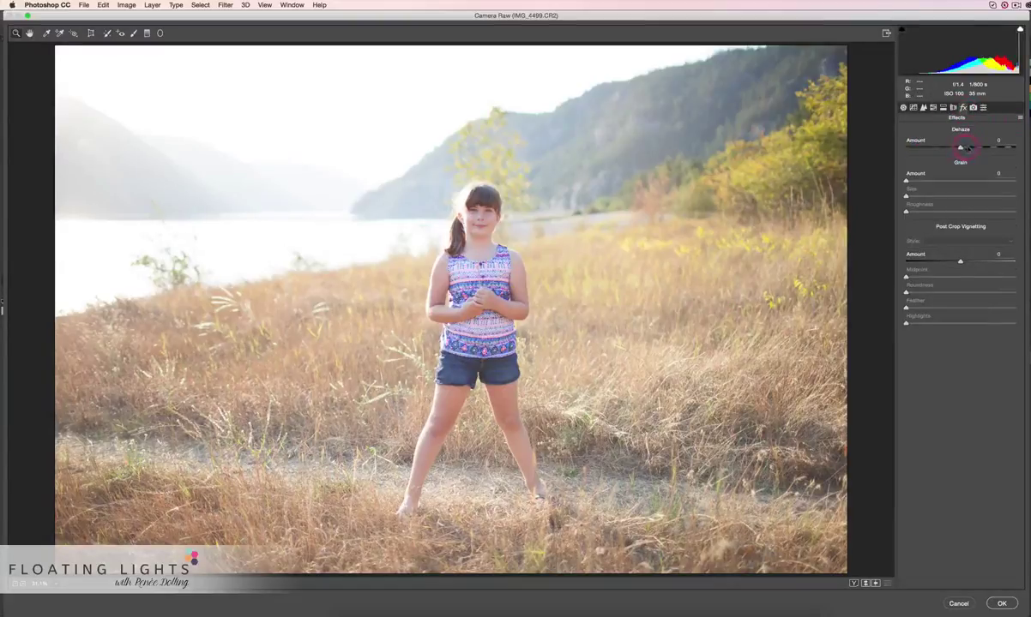
left_click_drag(962, 148, 989, 147)
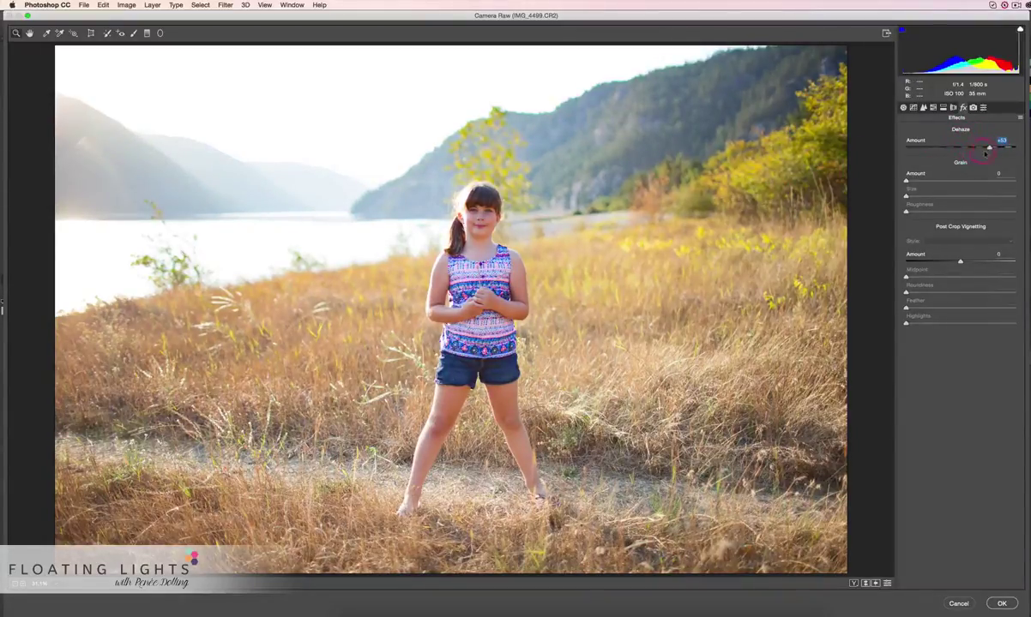
Set the basic adjustments to Highlights -68 and Exposure +0.15, and raise the Shadows slightly.
left_click(902, 107)
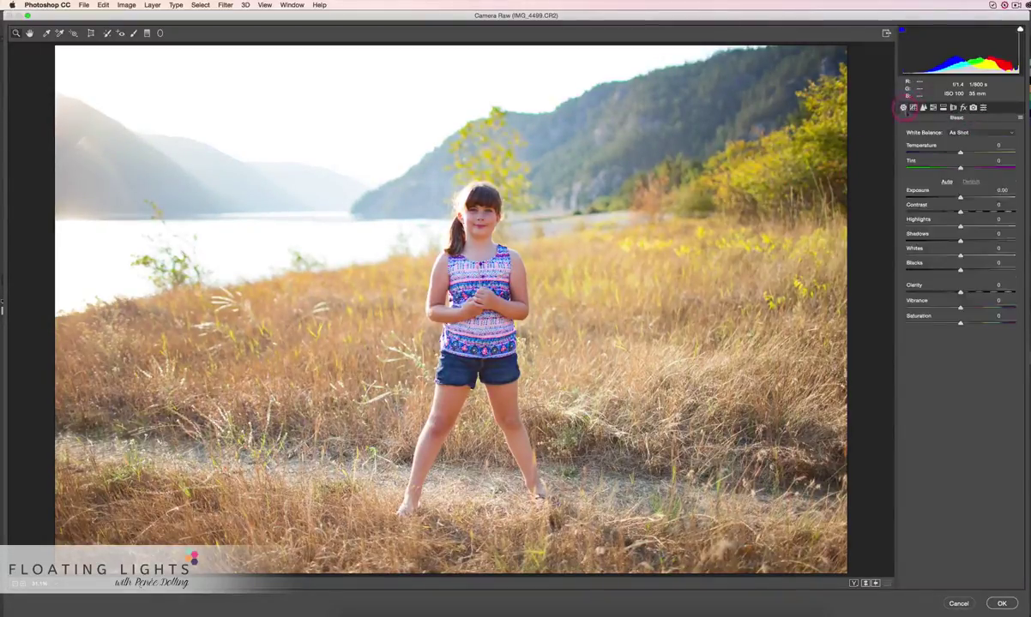
left_click_drag(959, 225, 962, 197)
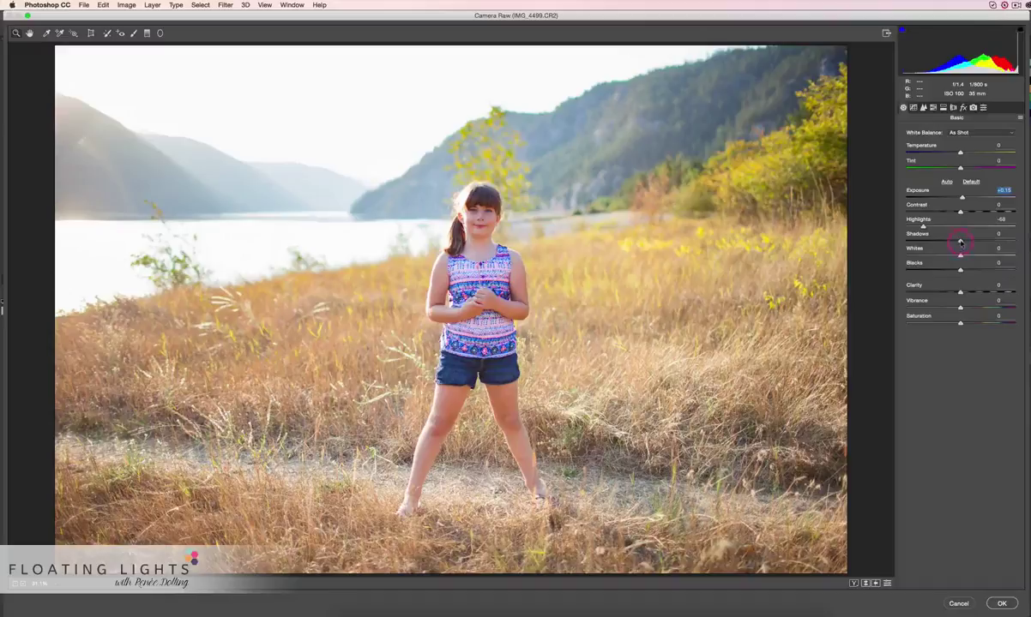
left_click_drag(959, 241, 969, 240)
Brush a local Saturation -13 adjustment over the hillside, the yellow shrubs and the girl with a brush size of about 9.
left_click(132, 33)
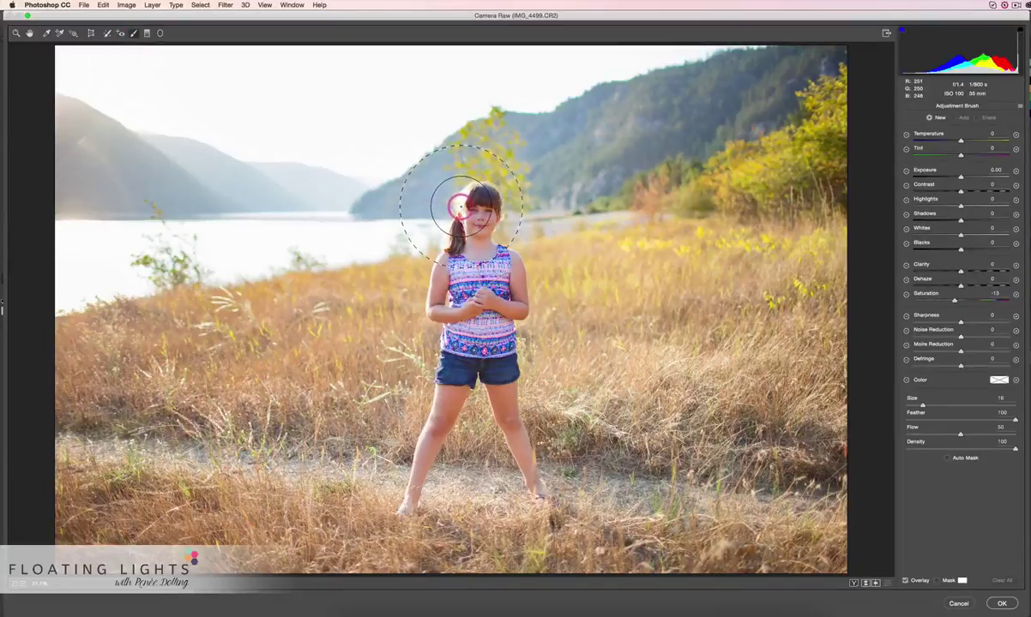
key("[")
key("[")
key("[")
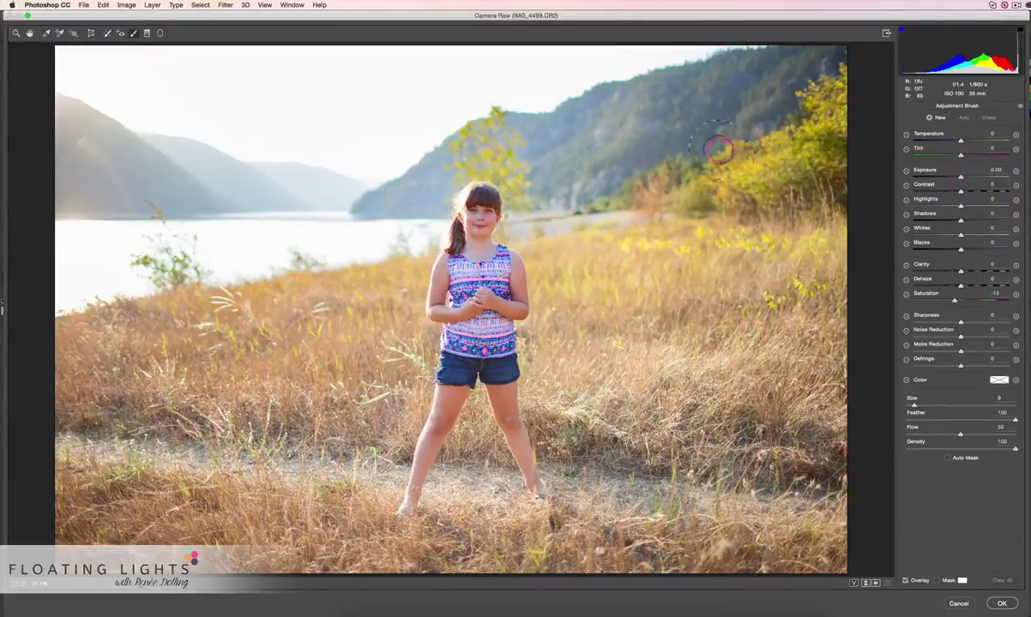
mouse_move(566, 132)
left_mouse_down()
mouse_move(756, 120)
mouse_move(801, 182)
left_mouse_up()
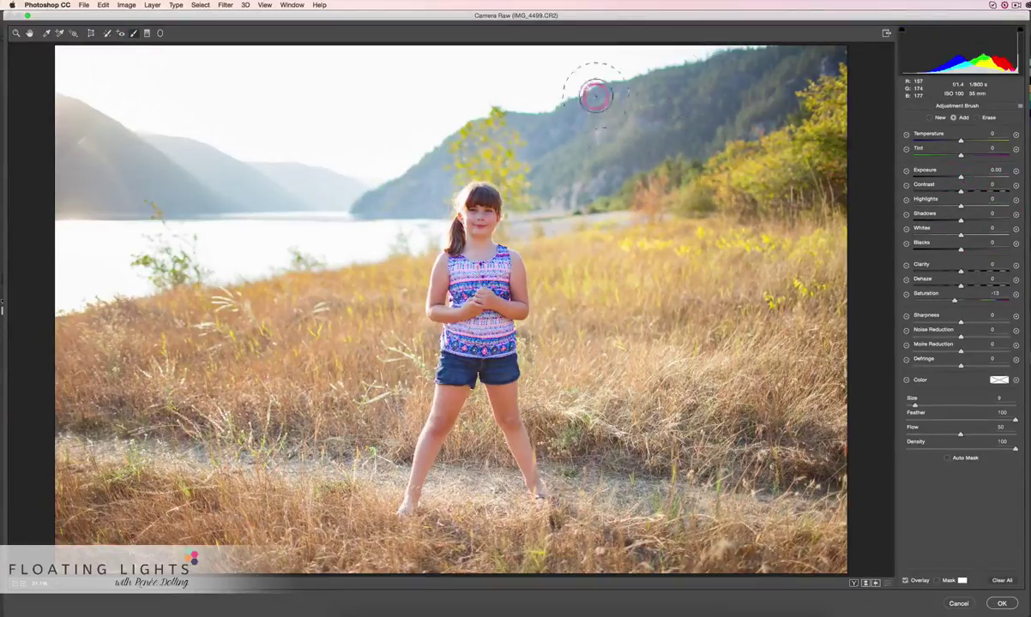
mouse_move(483, 227)
left_mouse_down()
mouse_move(504, 334)
mouse_move(488, 399)
left_mouse_up()
Brush a new local adjustment with Exposure +0.75 and Saturation 0 over the girl from face to legs.
left_click(931, 117)
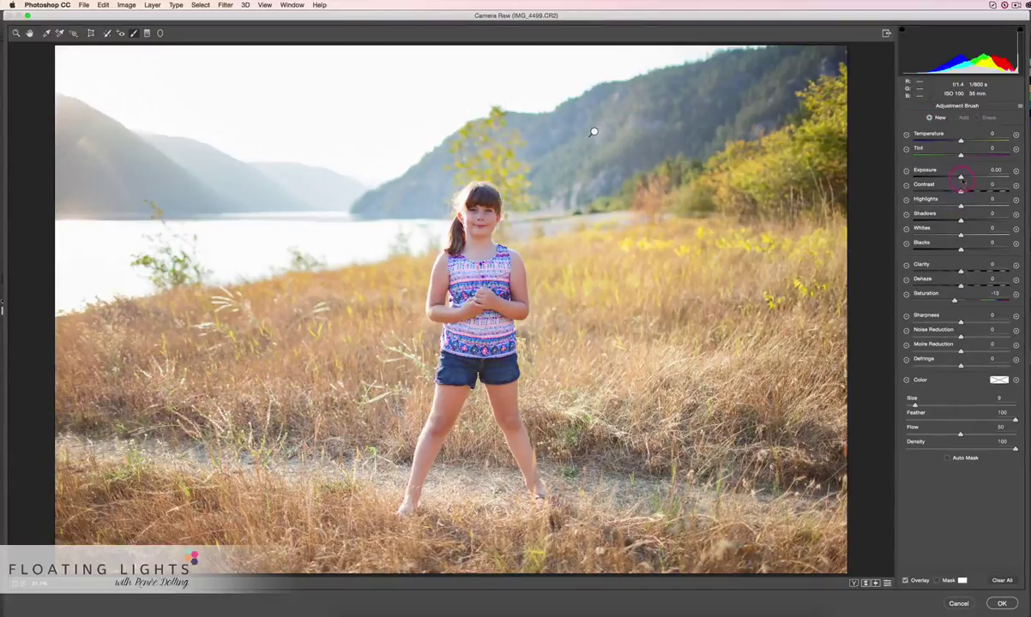
double_click(955, 301)
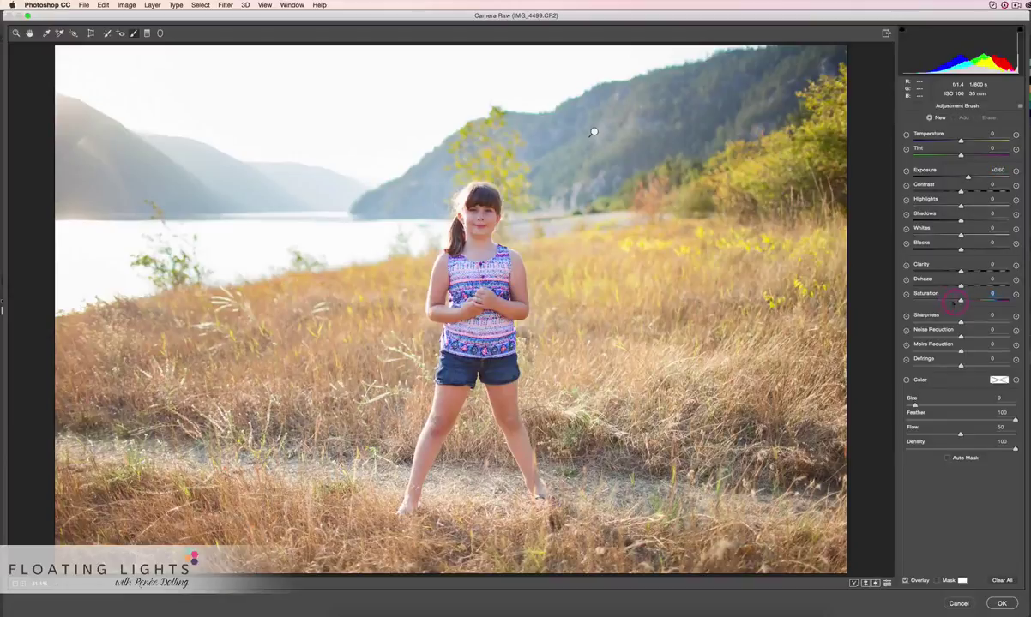
left_click(970, 175)
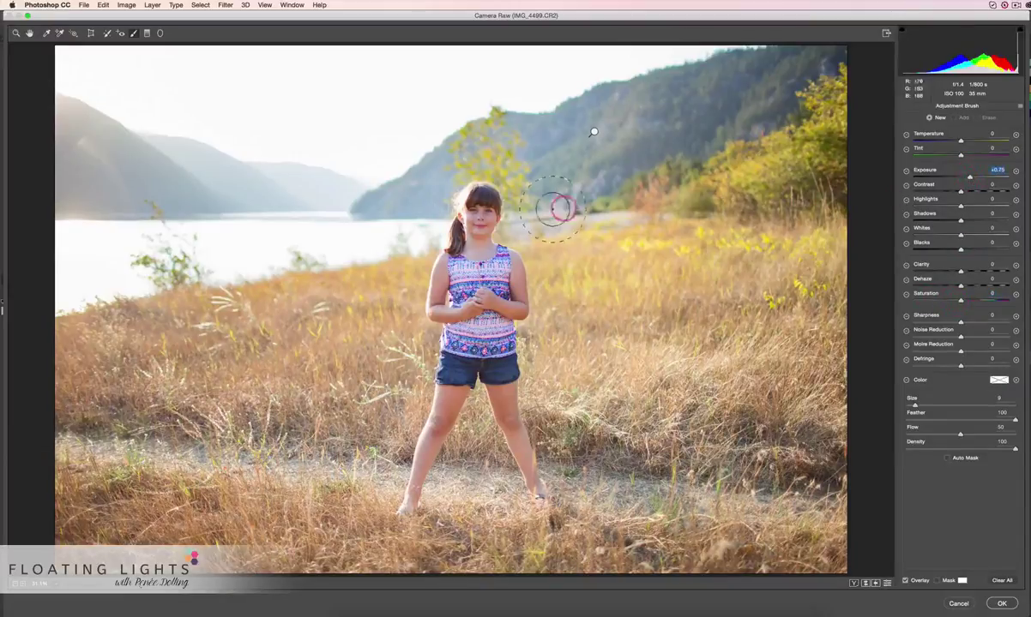
mouse_move(485, 208)
left_mouse_down()
mouse_move(459, 199)
mouse_move(444, 215)
mouse_move(437, 304)
mouse_move(481, 264)
mouse_move(463, 316)
mouse_move(515, 440)
mouse_move(467, 331)
mouse_move(414, 474)
left_mouse_up()
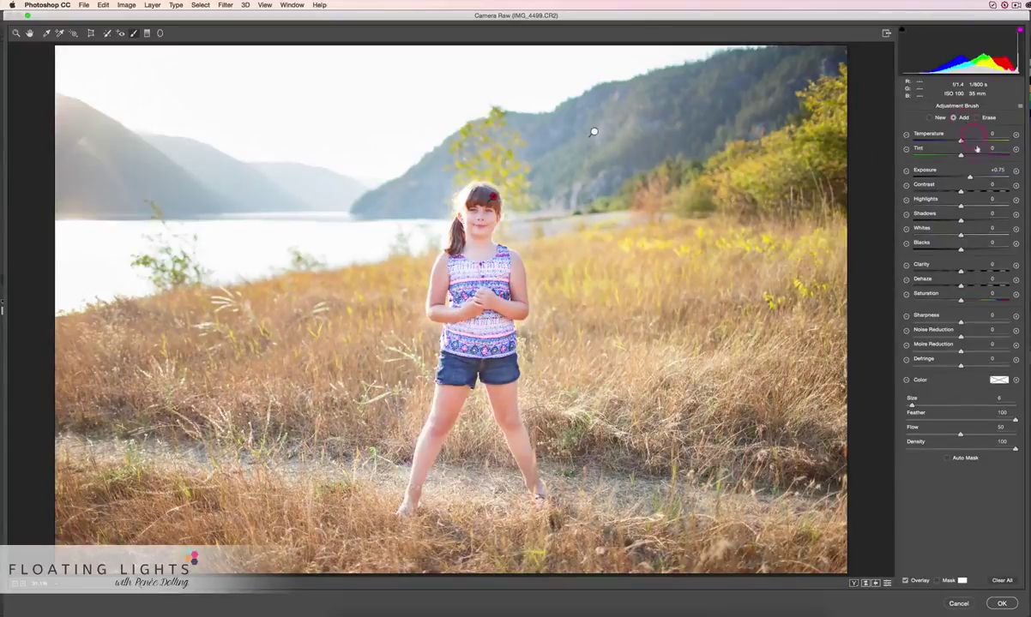
Reduce the girl's local Exposure to +0.15, ready a new brush adjustment, and compare the photo before and after.
left_click_drag(972, 178, 962, 177)
left_click(932, 117)
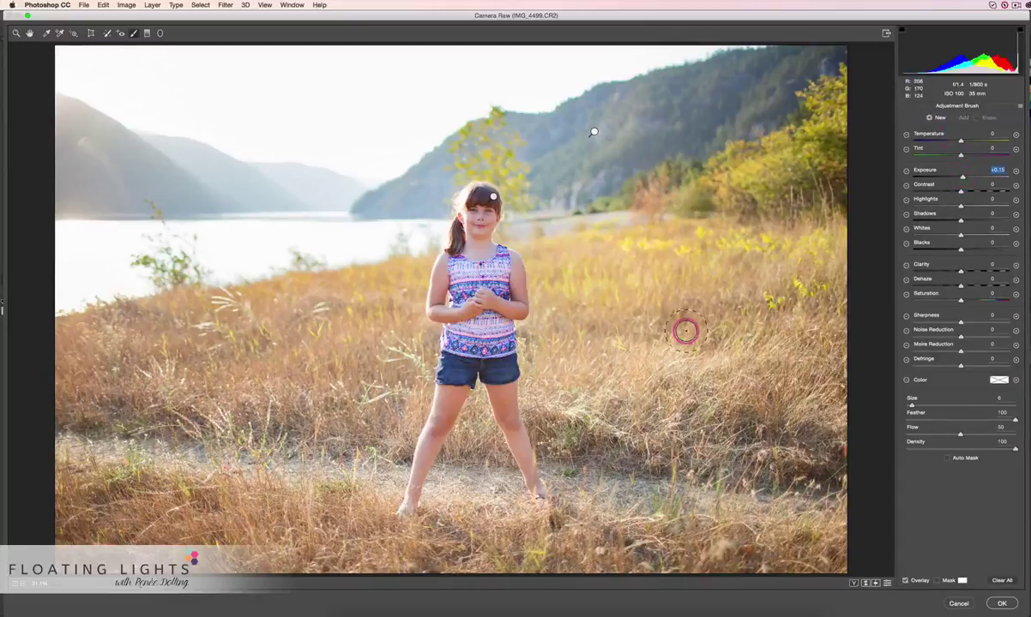
key("p")
key("p")
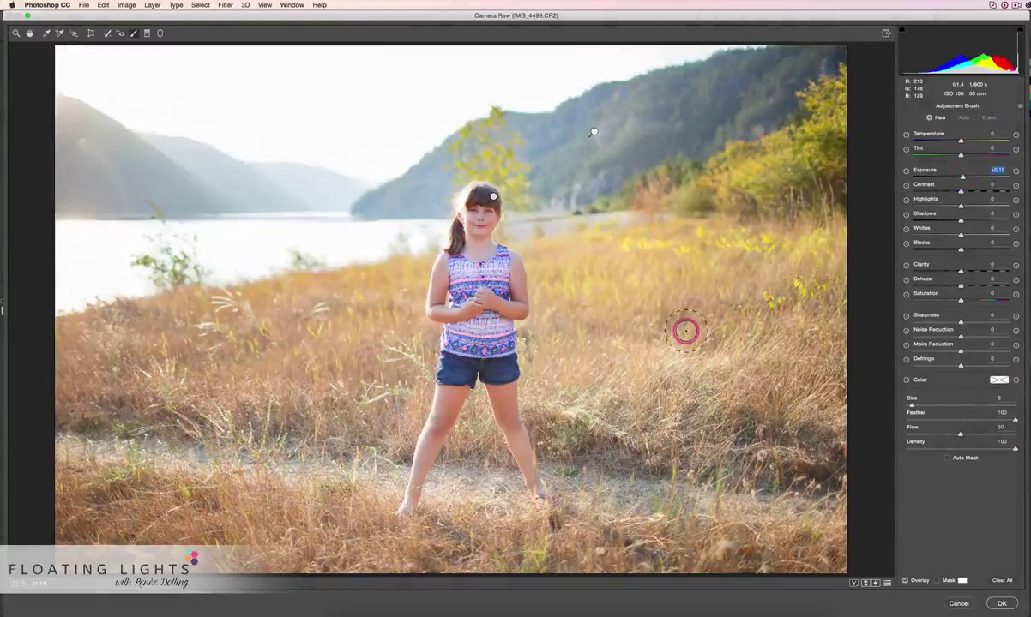